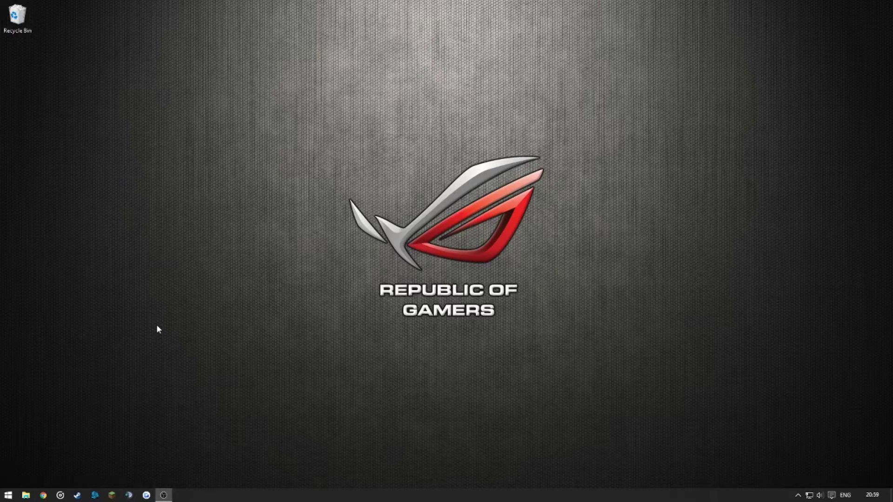
Open the Windows Start menu to show the most-used apps, including Dxtory and TeamSpeak 3
{"action": "left_click", "coordinate": [8, 495]}
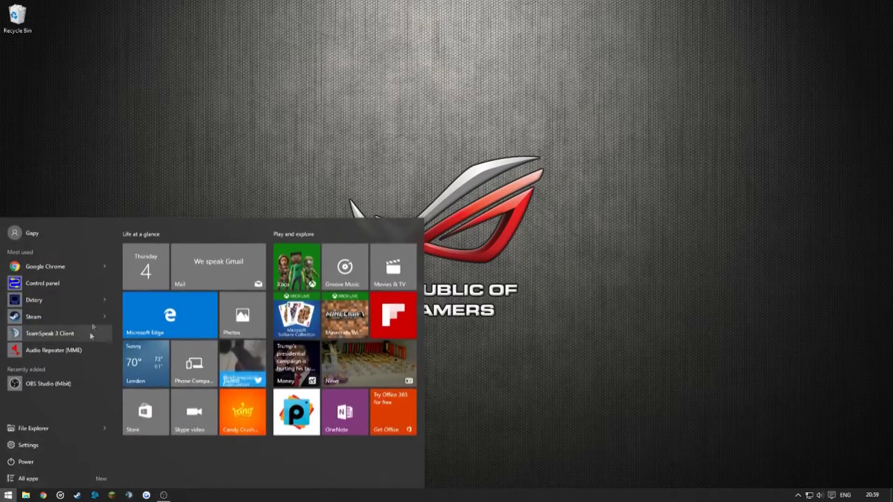
Launch Dxtory with admin rights and open its audio recording settings
{"action": "left_click", "coordinate": [52, 300]}
{"action": "left_click", "coordinate": [492, 260]}
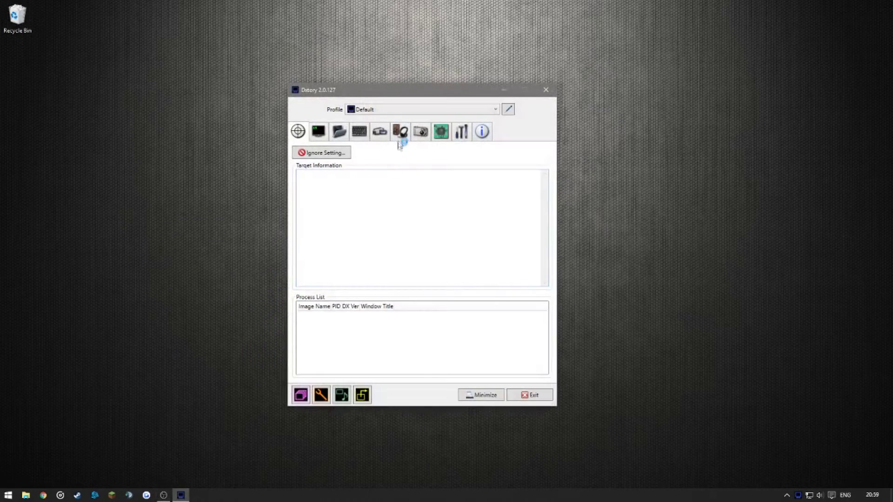
{"action": "left_click", "coordinate": [399, 132]}
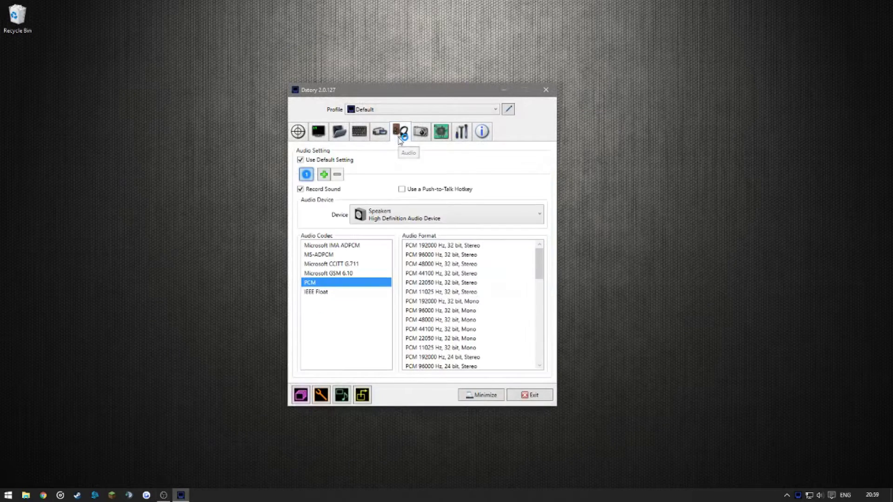
Add audio stream 2 recording the Microphone, then reselect stream 1
{"action": "left_click", "coordinate": [324, 175]}
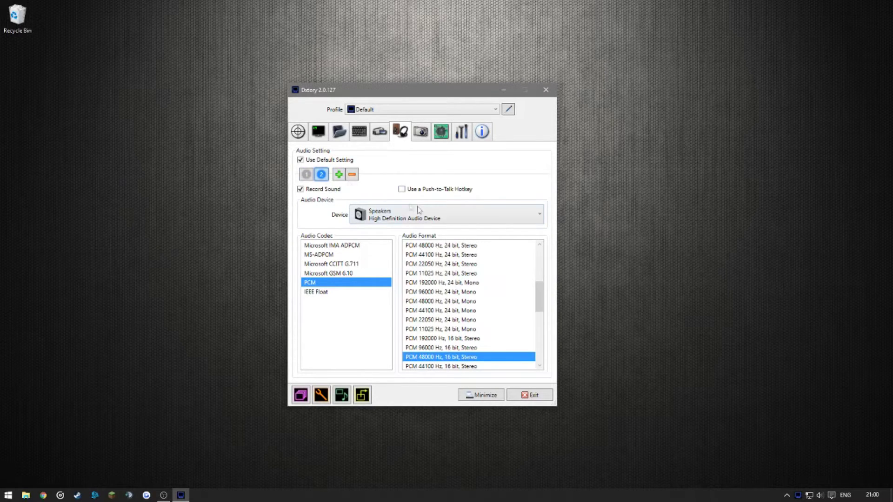
{"action": "left_click", "coordinate": [427, 218]}
{"action": "left_click", "coordinate": [379, 287]}
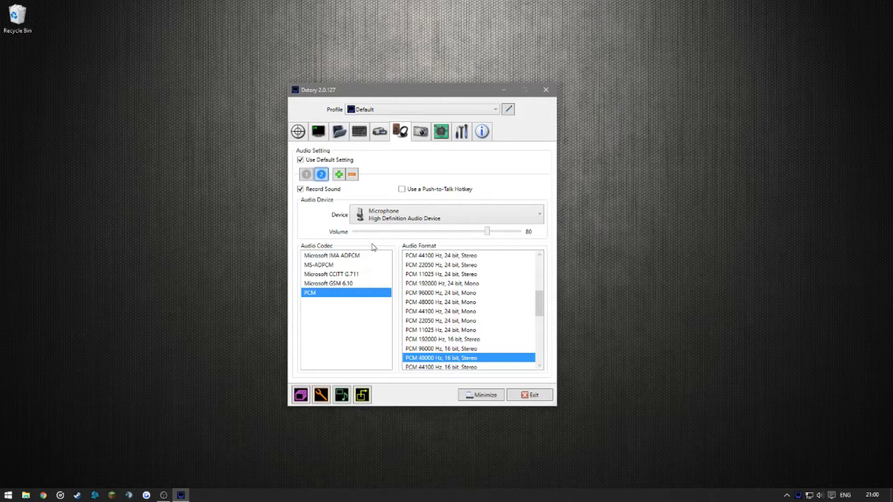
{"action": "left_click", "coordinate": [308, 177]}
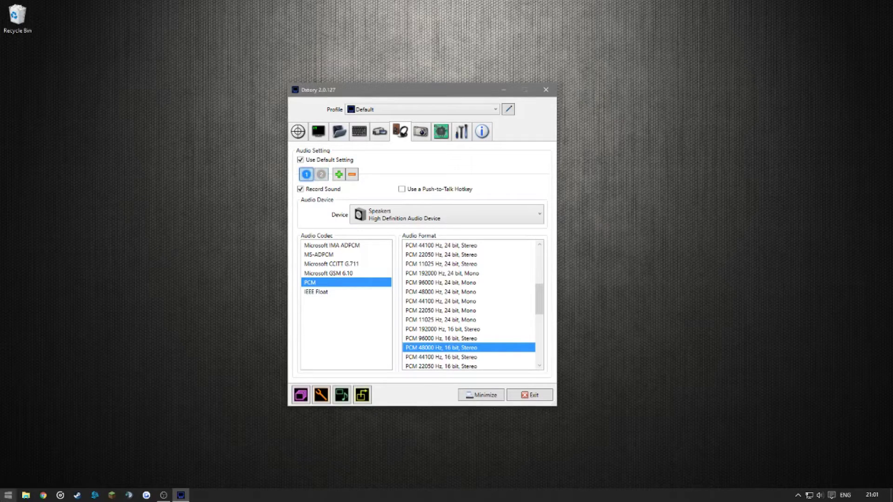
{"action": "left_click", "coordinate": [8, 495]}
{"action": "left_click", "coordinate": [66, 288]}
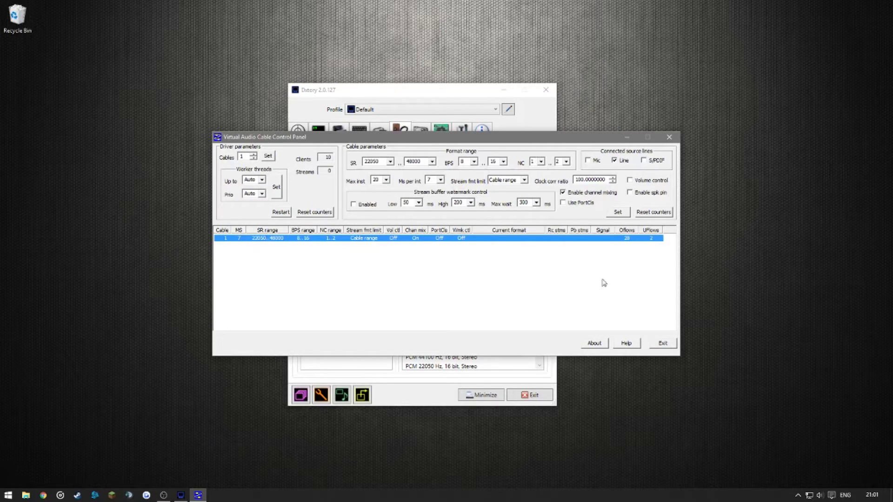
{"action": "left_click", "coordinate": [671, 136]}
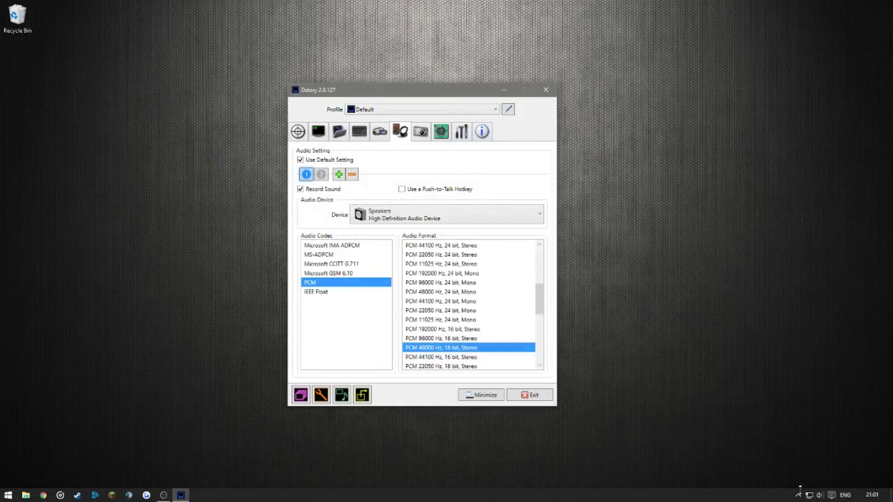
Open the Windows playback devices list and select the Line 1 virtual cable
{"action": "right_click", "coordinate": [819, 496]}
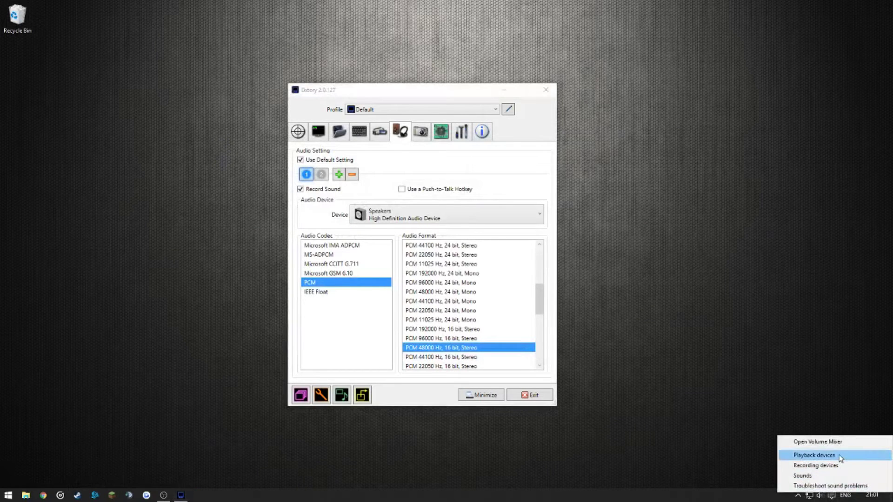
{"action": "left_click", "coordinate": [814, 455]}
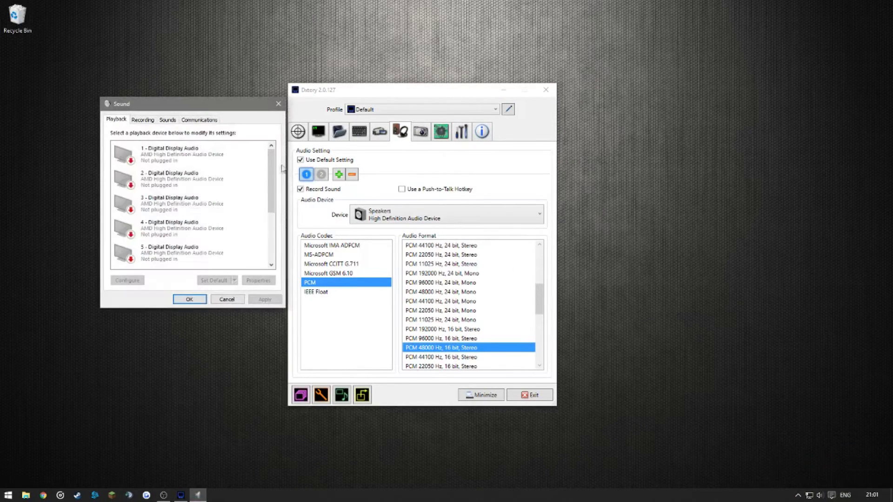
{"action": "left_click_drag", "start_coordinate": [269, 168], "coordinate": [271, 231]}
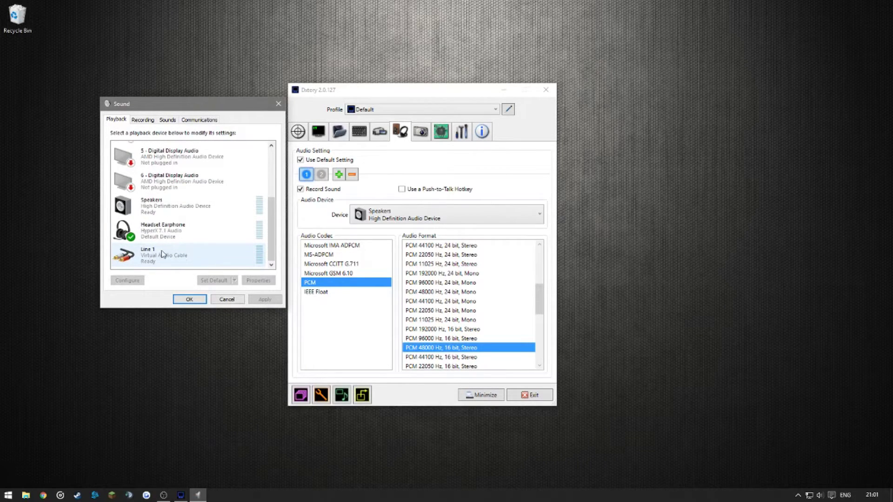
{"action": "left_click", "coordinate": [161, 263]}
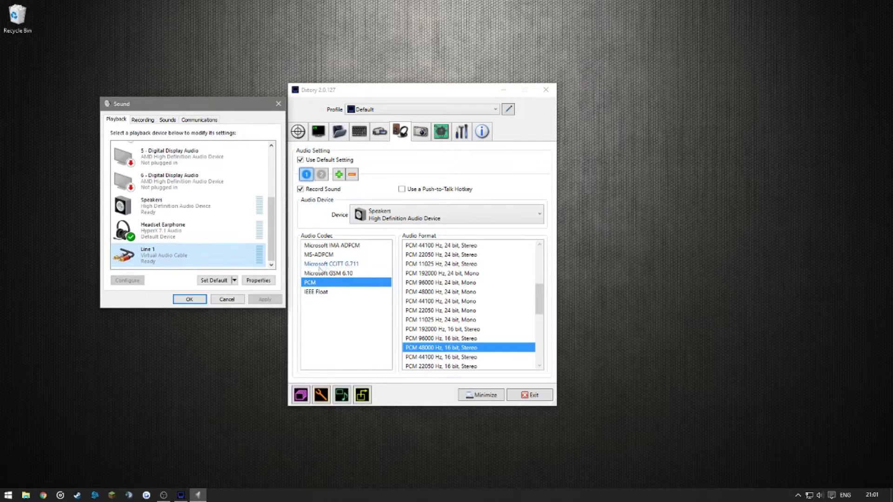
Rename the Line 1 playback device to 'Teamspeak' in its properties
{"action": "left_click", "coordinate": [273, 283]}
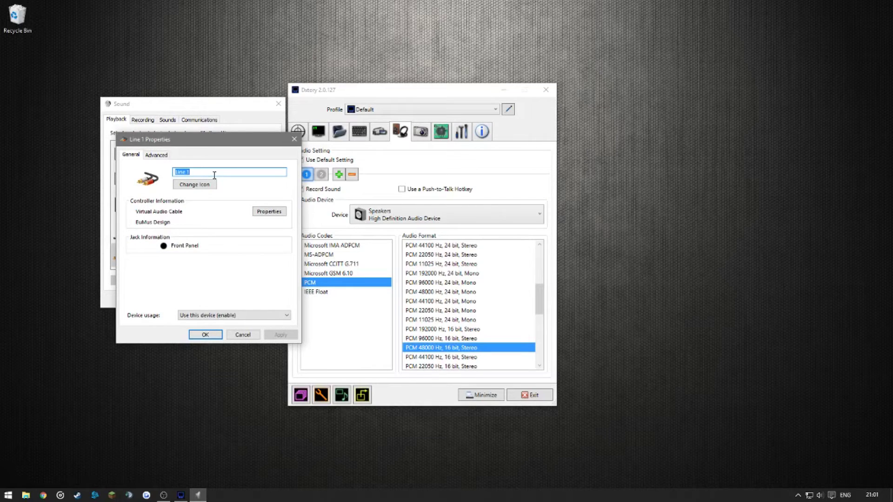
{"action": "type", "text": "Teamsspeak"}
{"action": "key", "text": "Return"}
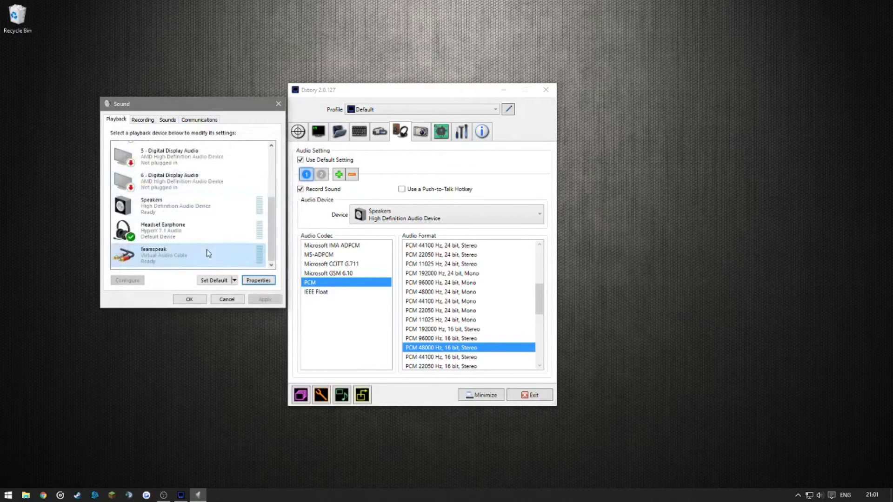
{"action": "left_click_drag", "start_coordinate": [173, 106], "coordinate": [137, 58]}
{"action": "left_click", "coordinate": [176, 207]}
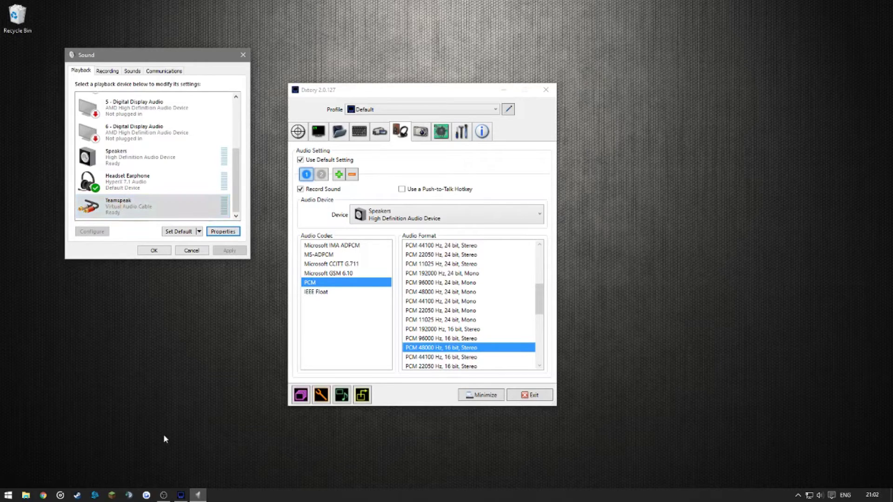
Launch TeamSpeak 3 and open its Playback options
{"action": "left_click", "coordinate": [129, 495]}
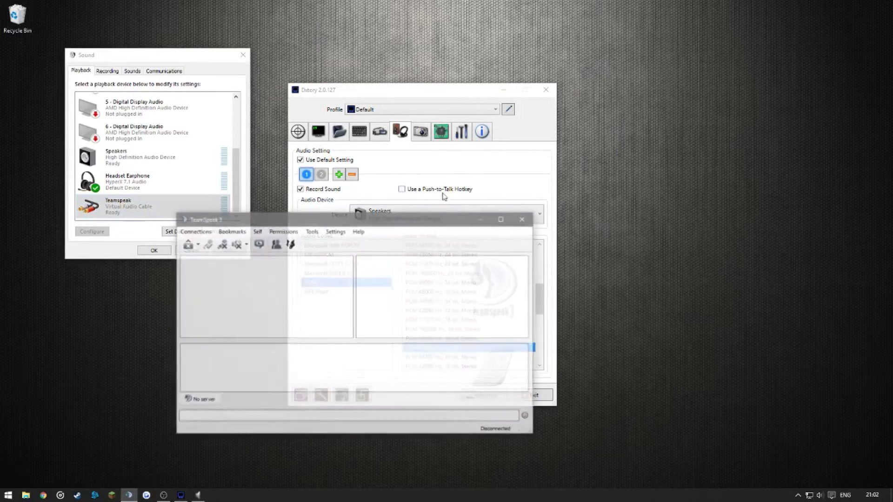
{"action": "left_click", "coordinate": [335, 232]}
{"action": "left_click", "coordinate": [388, 269]}
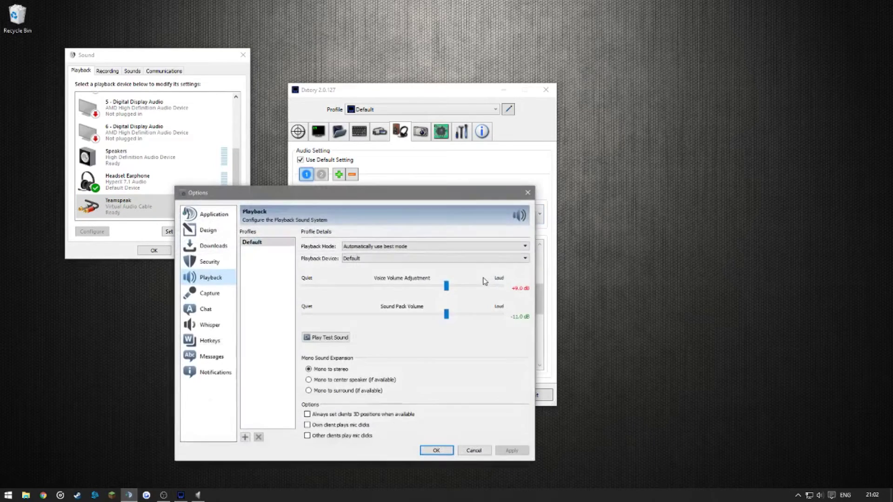
{"action": "left_click", "coordinate": [798, 495]}
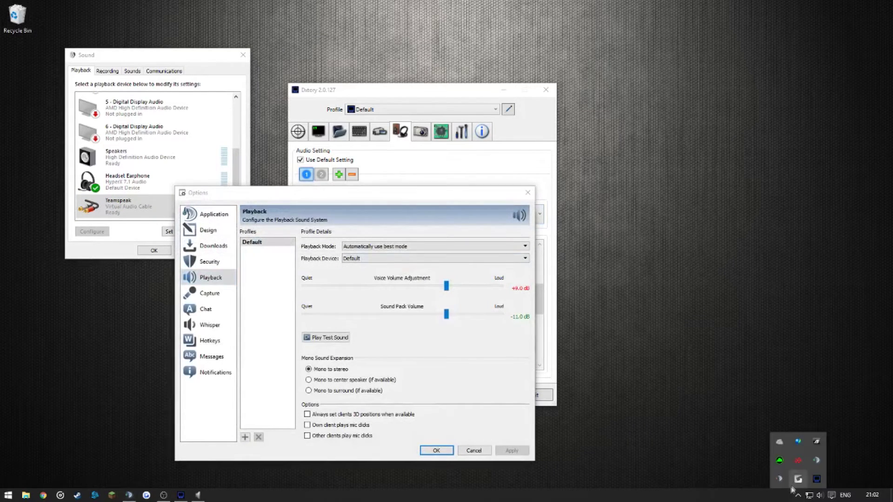
{"action": "left_click", "coordinate": [631, 422]}
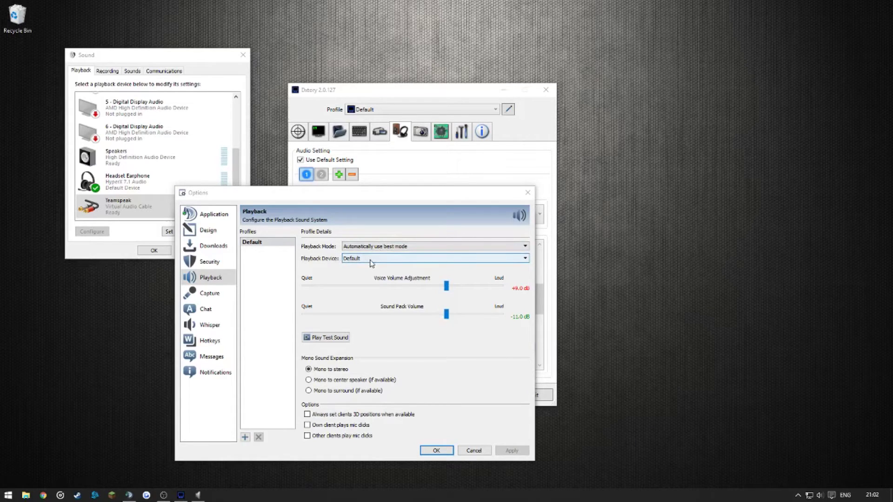
Set TeamSpeak's playback device to Teamspeak (Virtual Audio Cable), apply and save
{"action": "left_click", "coordinate": [406, 259]}
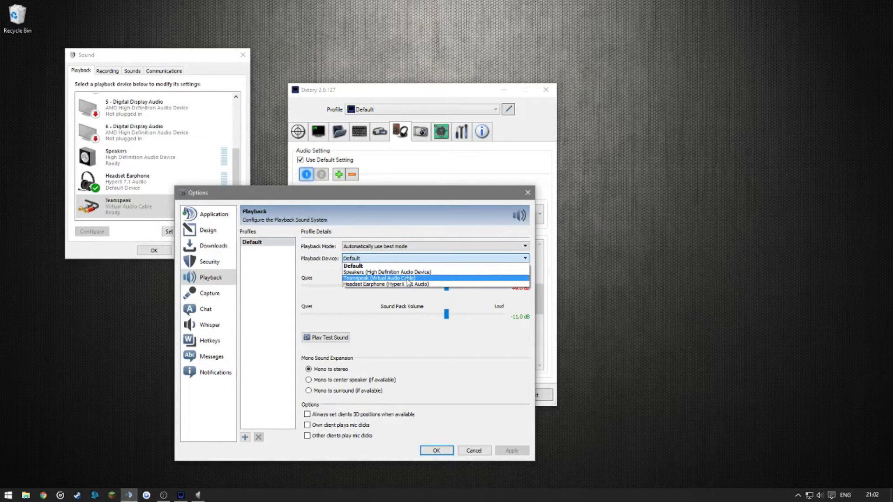
{"action": "left_click", "coordinate": [407, 278]}
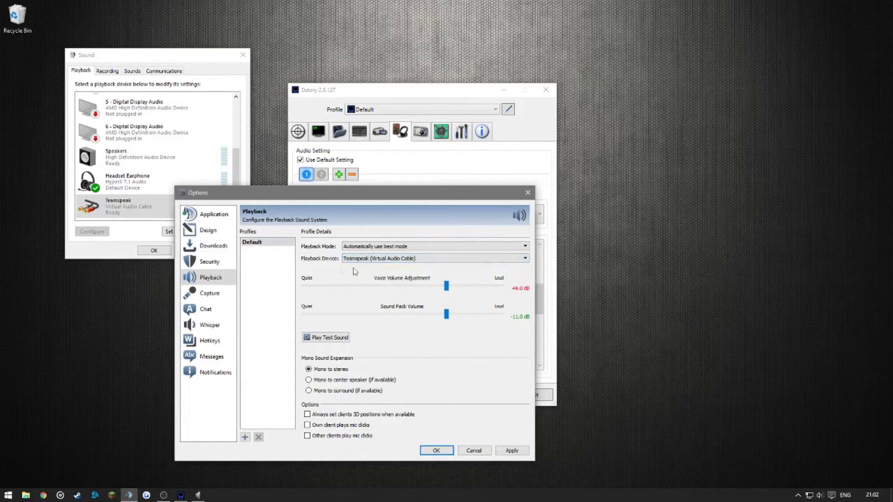
{"action": "left_click", "coordinate": [514, 452]}
{"action": "left_click", "coordinate": [426, 451]}
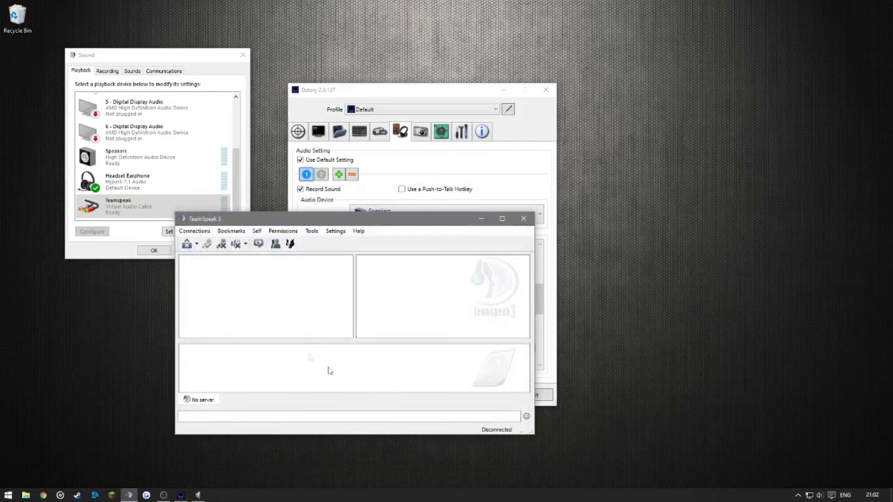
{"action": "left_click", "coordinate": [231, 231]}
Connect to the bookmarked public test server, then disconnect and close TeamSpeak 3
{"action": "left_click", "coordinate": [256, 266]}
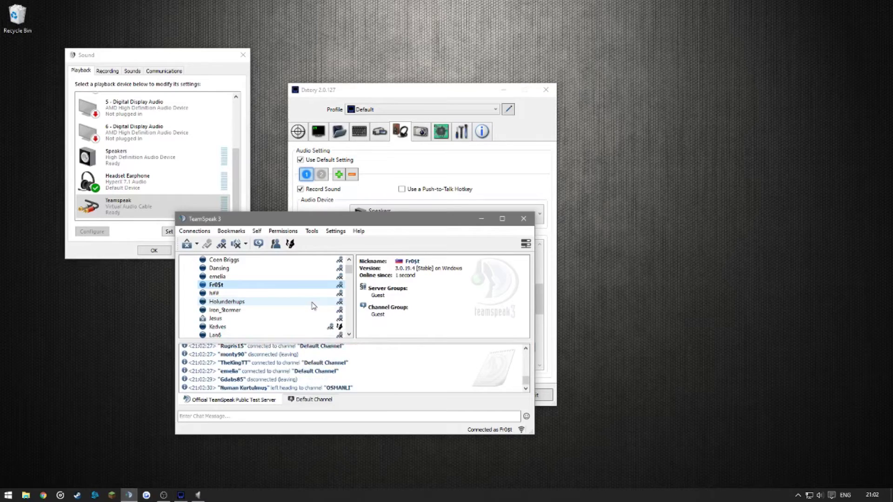
{"action": "left_click", "coordinate": [212, 232]}
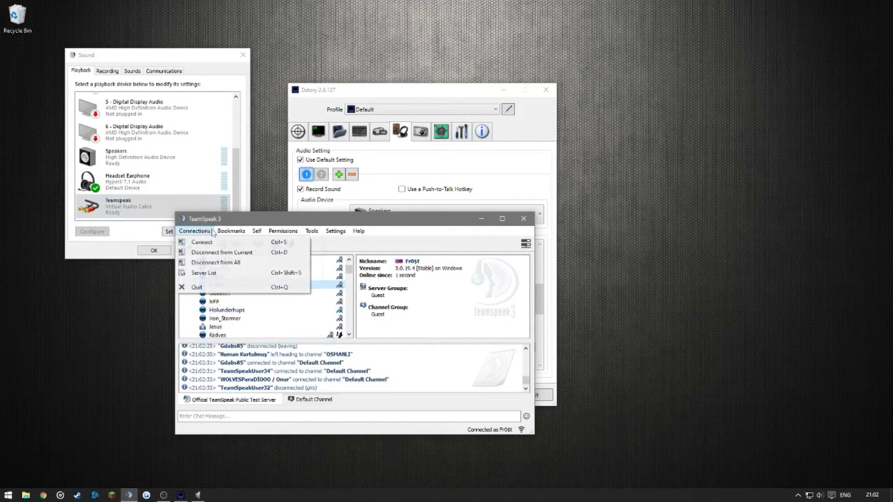
{"action": "left_click", "coordinate": [225, 263]}
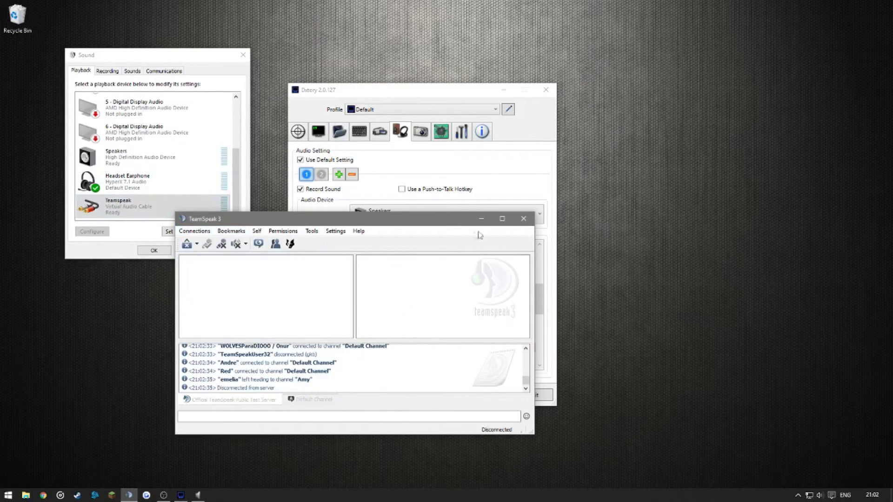
{"action": "left_click", "coordinate": [532, 225]}
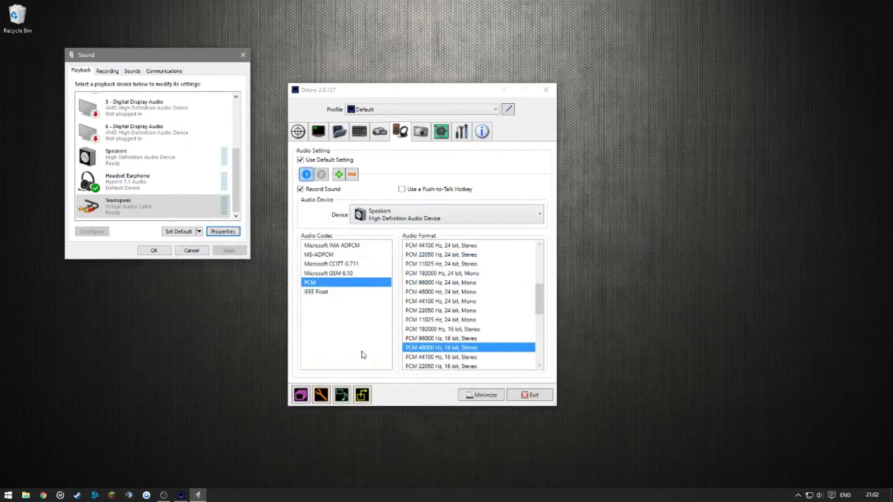
{"action": "left_click", "coordinate": [9, 495]}
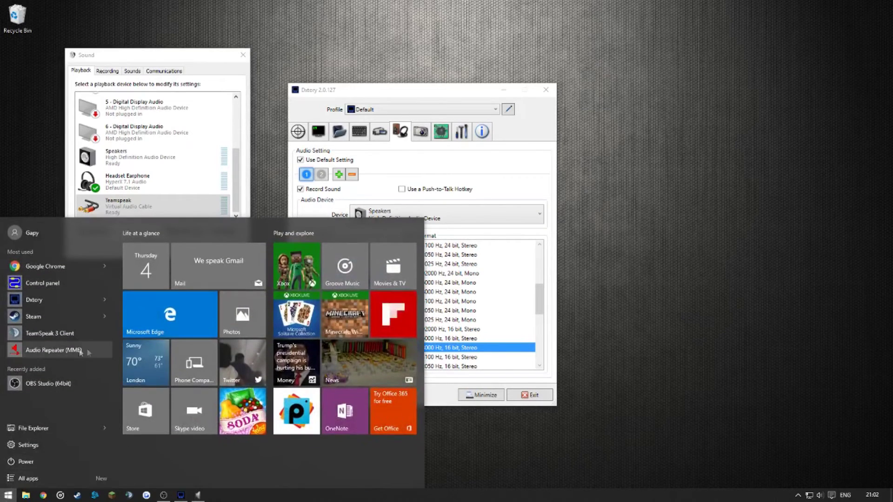
Run Audio Repeater (MME) relaying Line 1 (Virtual Audio Cable) to Headset Earphone (HyperX)
{"action": "left_click", "coordinate": [64, 351]}
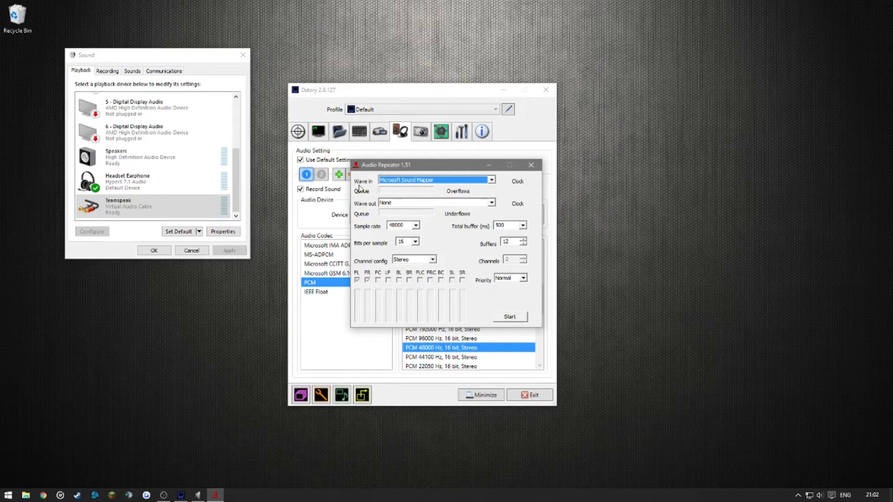
{"action": "left_click", "coordinate": [407, 182]}
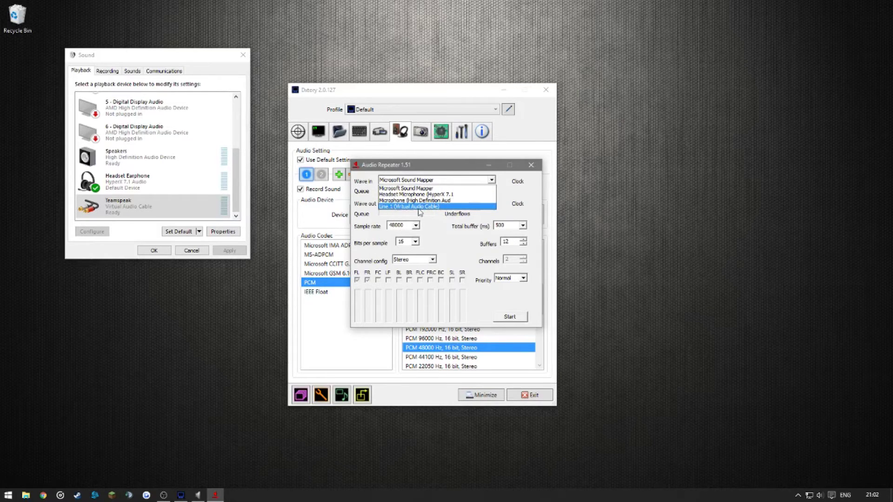
{"action": "left_click", "coordinate": [418, 208]}
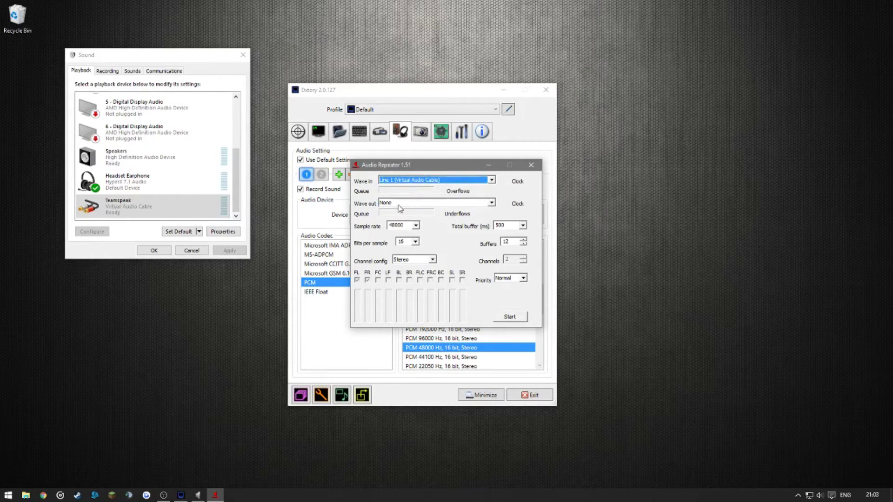
{"action": "left_click", "coordinate": [399, 204]}
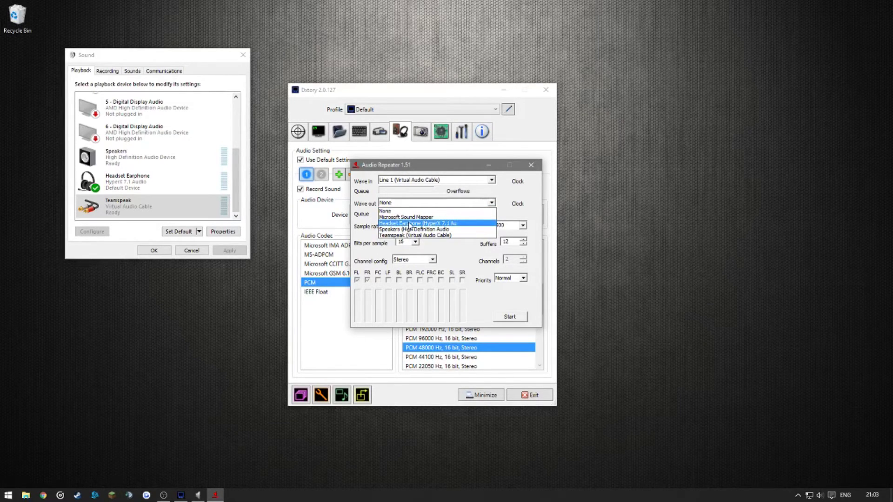
{"action": "left_click", "coordinate": [409, 223]}
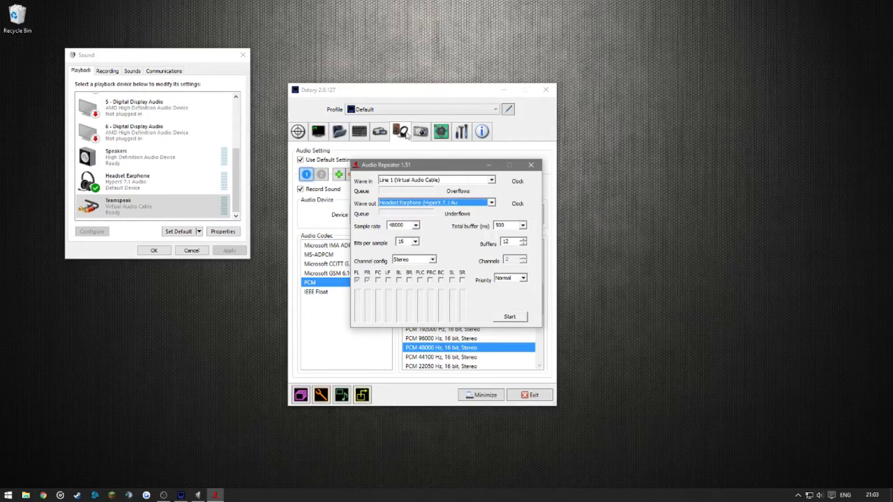
{"action": "left_click_drag", "start_coordinate": [404, 165], "coordinate": [374, 167]}
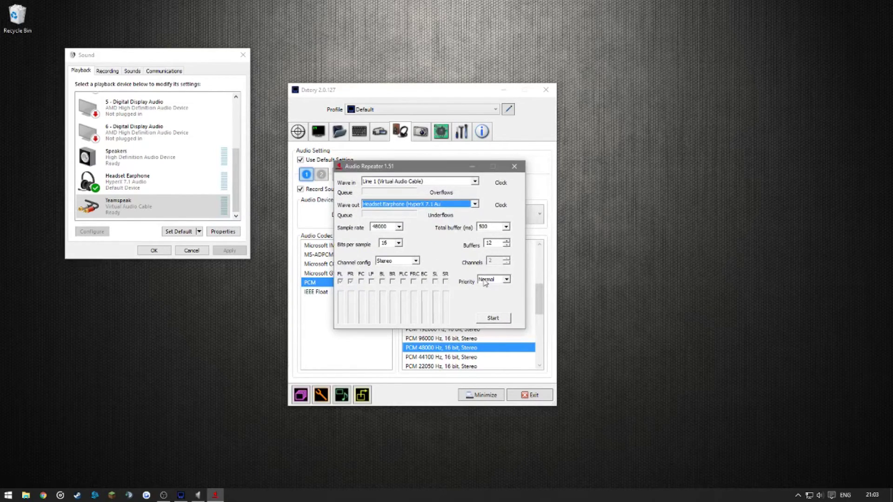
{"action": "left_click", "coordinate": [490, 319]}
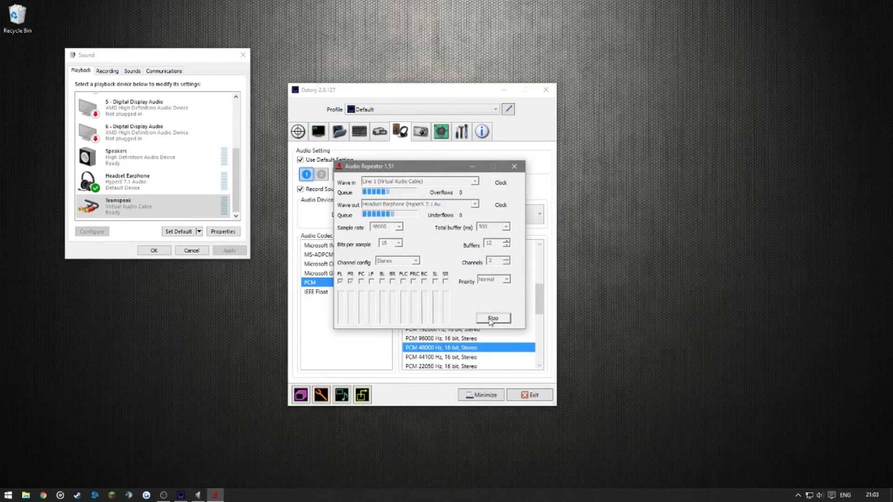
{"action": "left_click", "coordinate": [130, 495]}
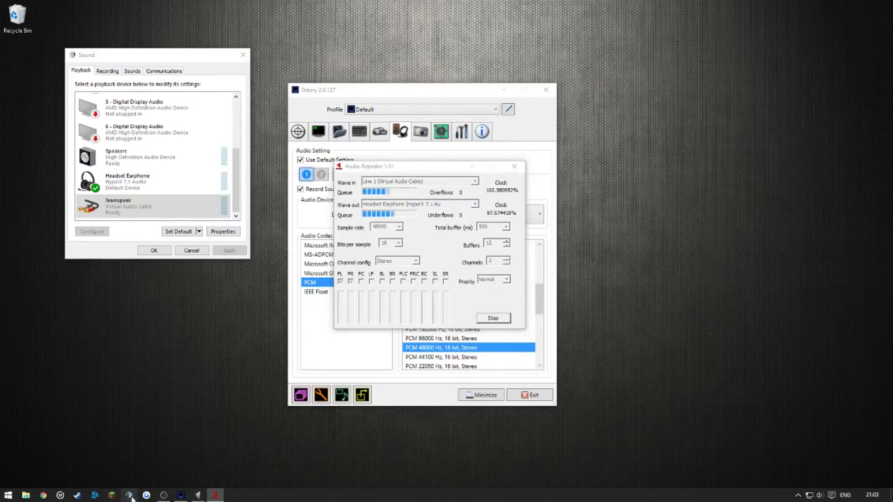
Connect to the TeamSpeak Public bookmark to test the audio, then disconnect
{"action": "left_click", "coordinate": [231, 231]}
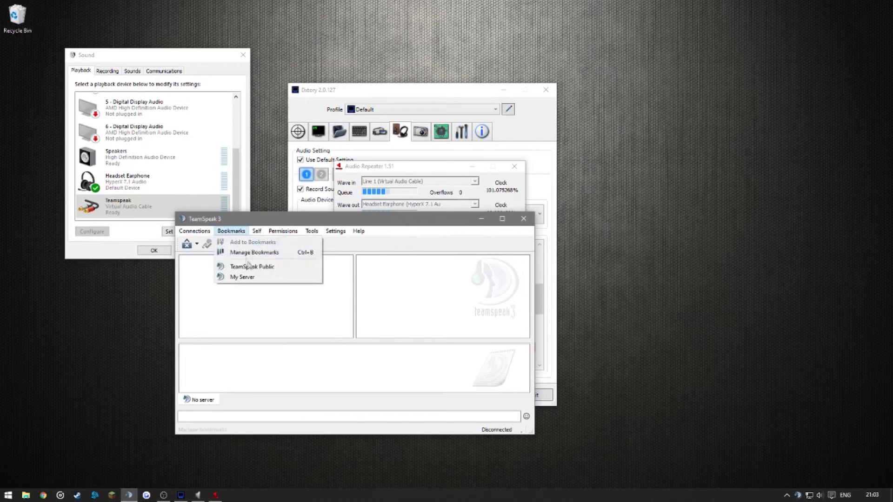
{"action": "left_click", "coordinate": [250, 267]}
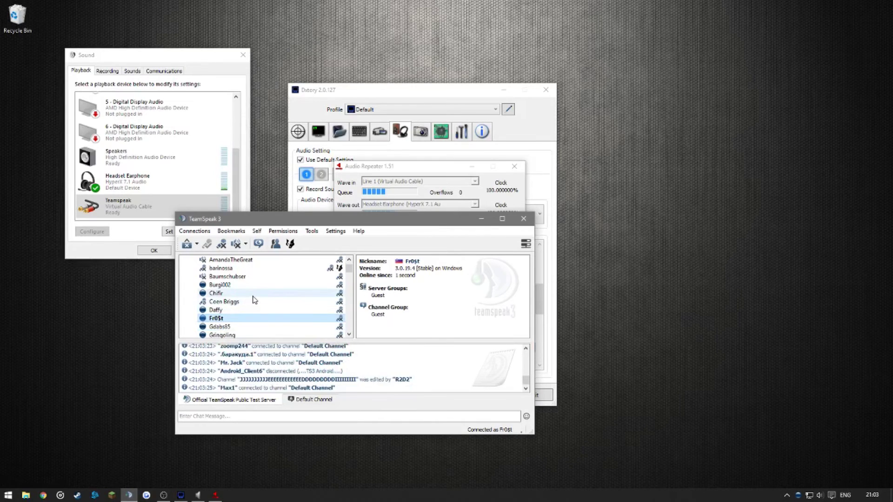
{"action": "scroll", "coordinate": [254, 300], "scroll_direction": "down", "scroll_amount": 1}
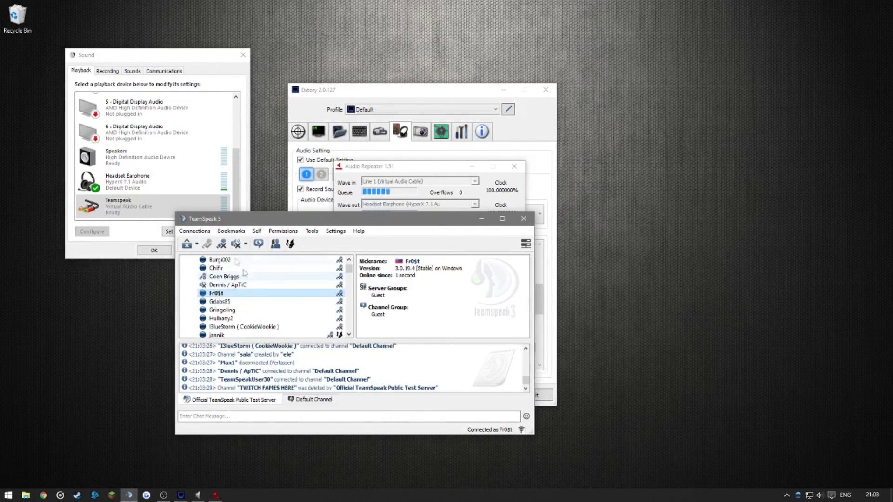
{"action": "left_click", "coordinate": [194, 231]}
{"action": "left_click", "coordinate": [240, 266]}
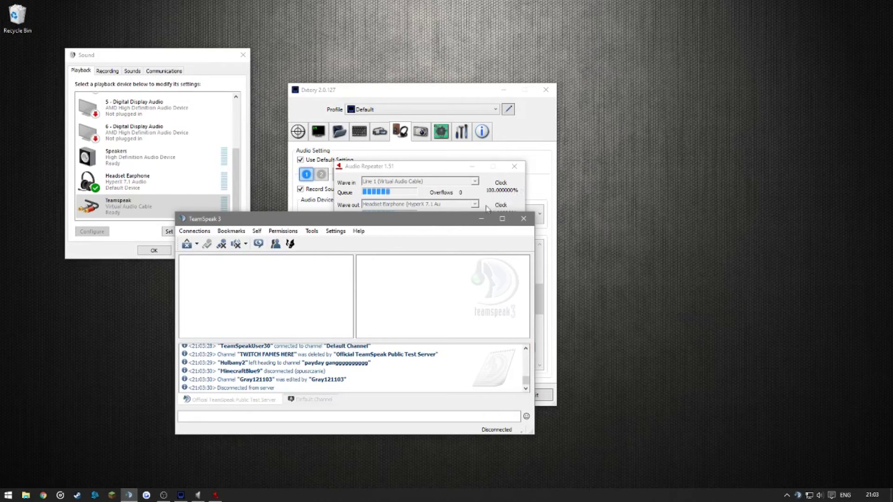
Add Dxtory audio stream 3 and set its device to Line 1 (Virtual Audio Cable)
{"action": "left_click", "coordinate": [533, 190]}
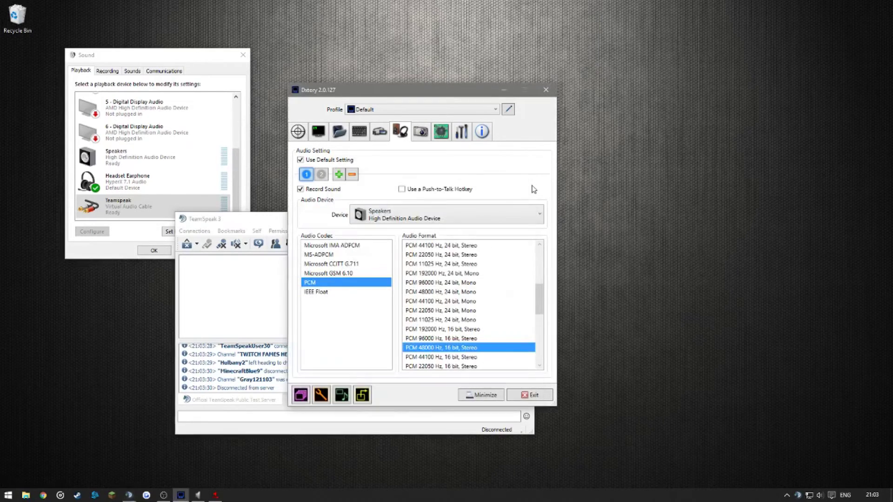
{"action": "left_click", "coordinate": [338, 176]}
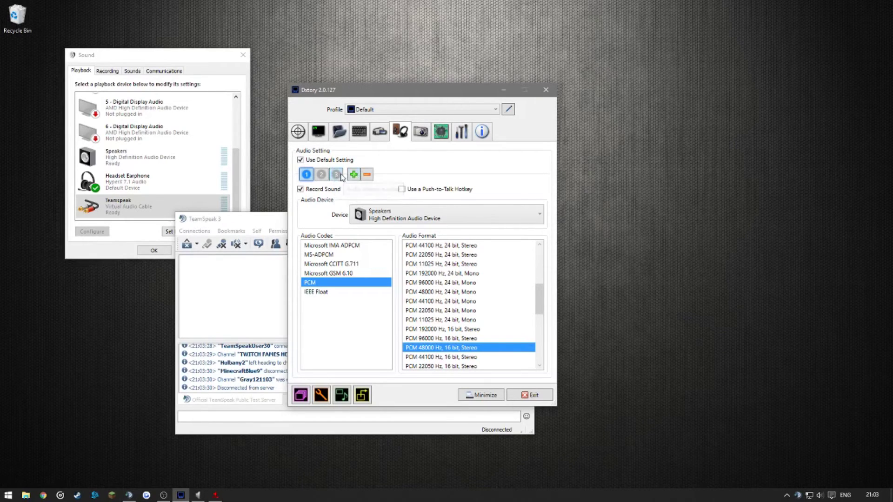
{"action": "left_click", "coordinate": [340, 175]}
{"action": "left_click", "coordinate": [401, 218]}
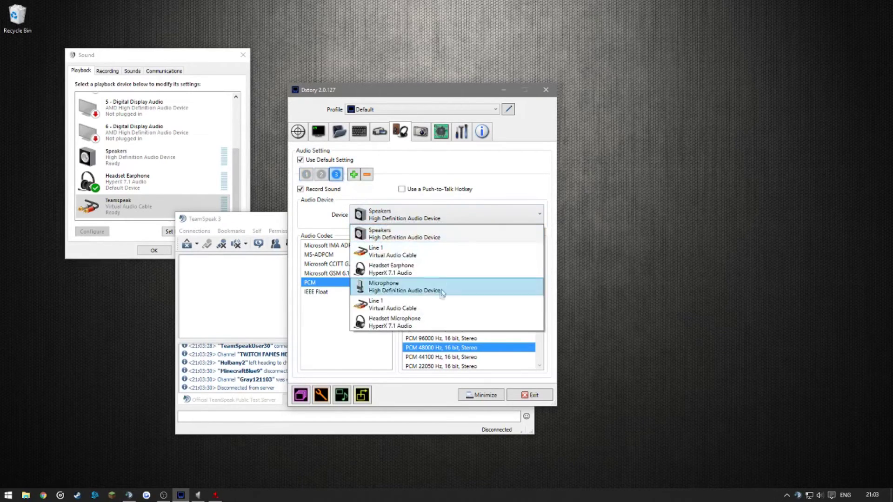
{"action": "left_click", "coordinate": [388, 254]}
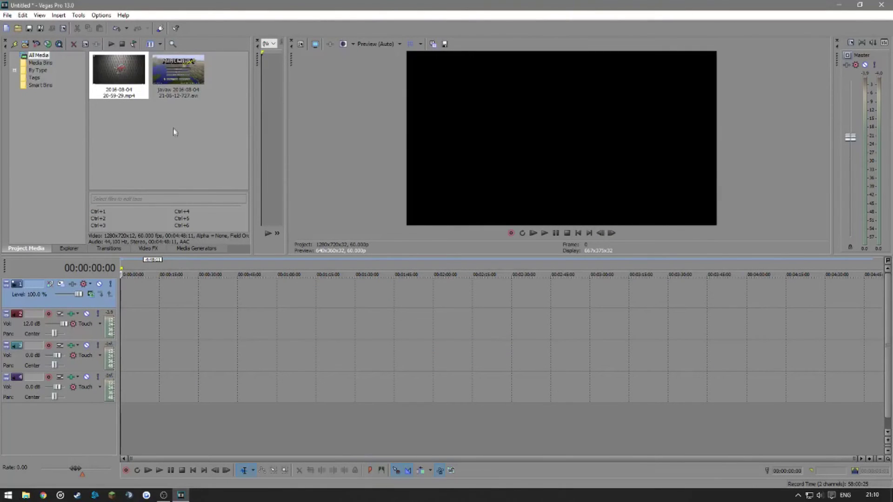
Place the 2016-08-04 MP4 on the timeline and preview around 1:35, 1:43 and 2:05
{"action": "left_click_drag", "start_coordinate": [136, 63], "coordinate": [140, 295]}
{"action": "left_click", "coordinate": [382, 272]}
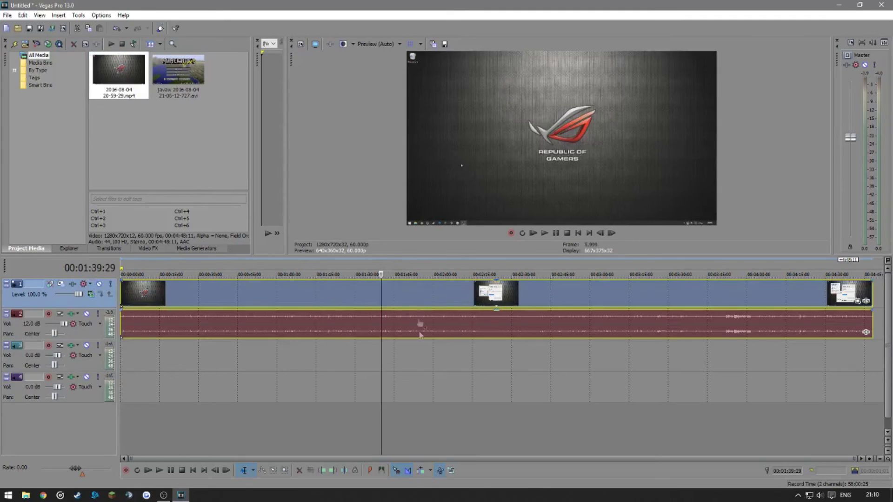
{"action": "left_click", "coordinate": [400, 358]}
{"action": "left_click", "coordinate": [447, 325]}
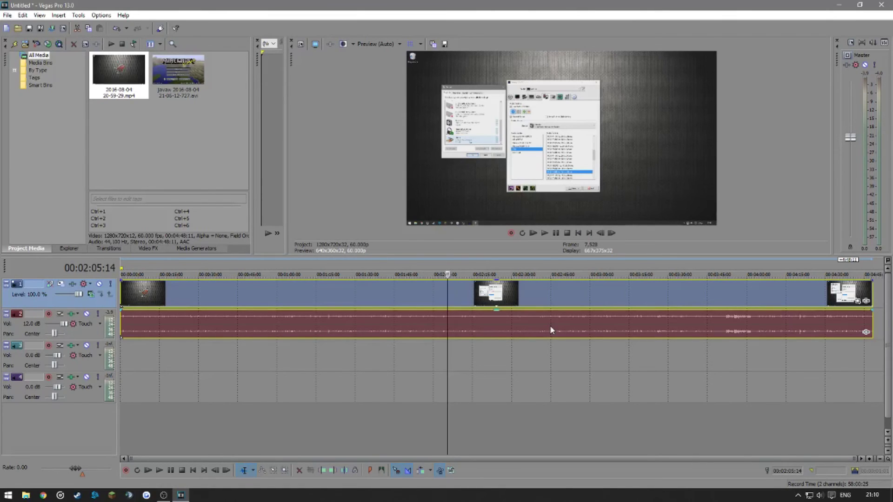
Replace the MP4 clip with the Javaw AVI recording and play its beginning
{"action": "key", "text": "Delete"}
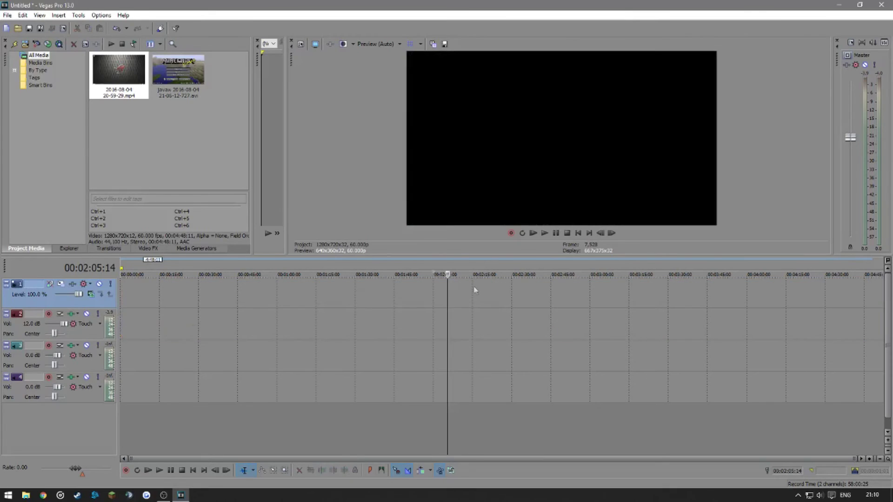
{"action": "left_click_drag", "start_coordinate": [179, 74], "coordinate": [123, 303]}
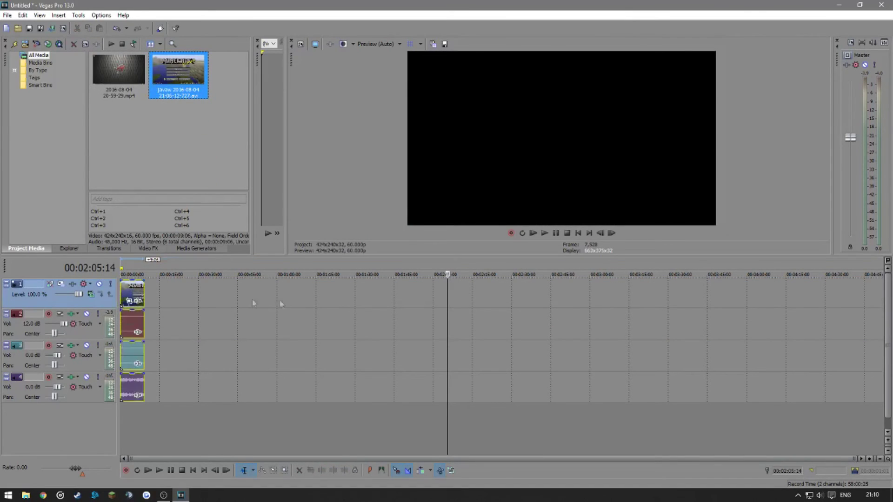
{"action": "left_click_drag", "start_coordinate": [447, 291], "coordinate": [121, 292]}
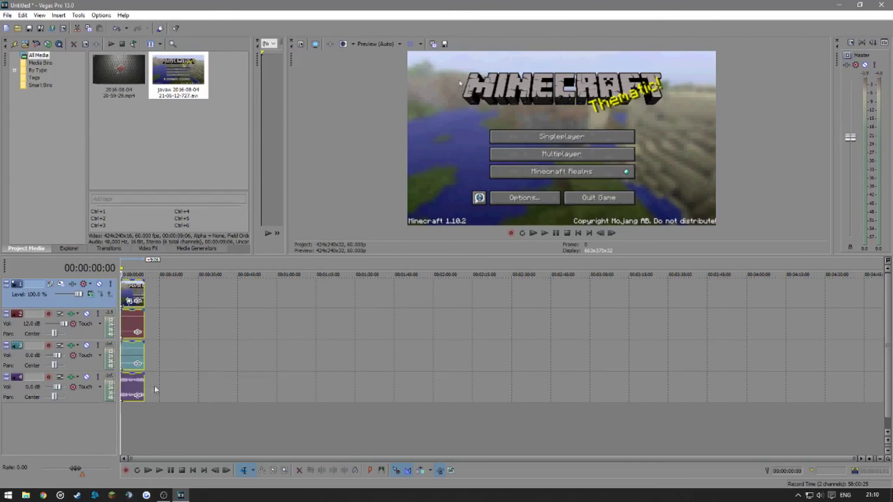
{"action": "left_click", "coordinate": [545, 233]}
{"action": "left_click", "coordinate": [552, 233]}
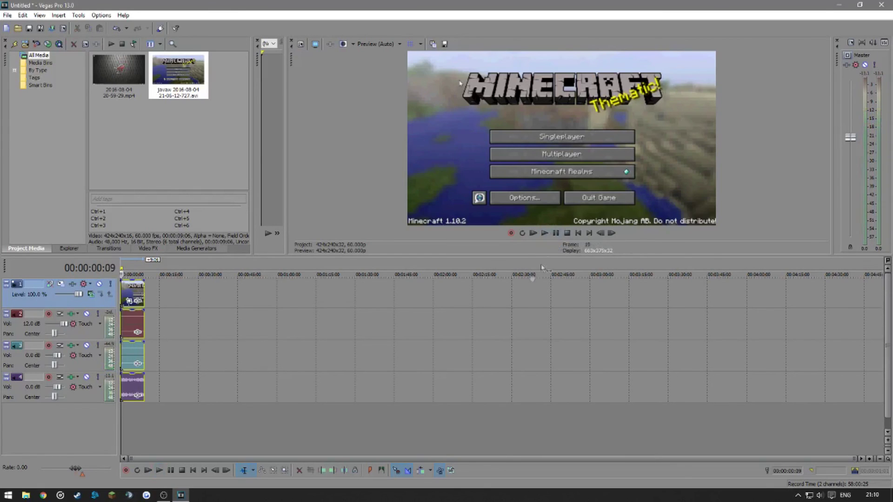